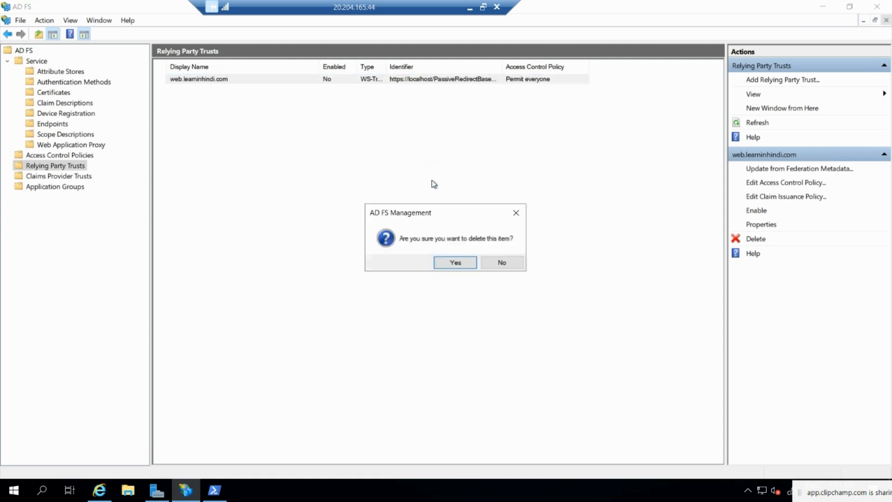
Confirm deleting the existing relying party trust for web.learninhindi.com and start adding a new relying party trust
{"action": "left_click", "coordinate": [452, 261]}
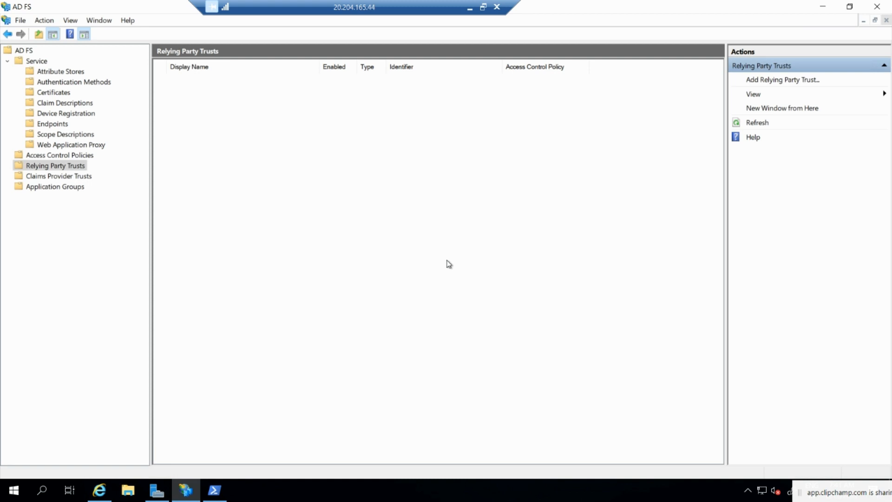
{"action": "left_click", "coordinate": [783, 81]}
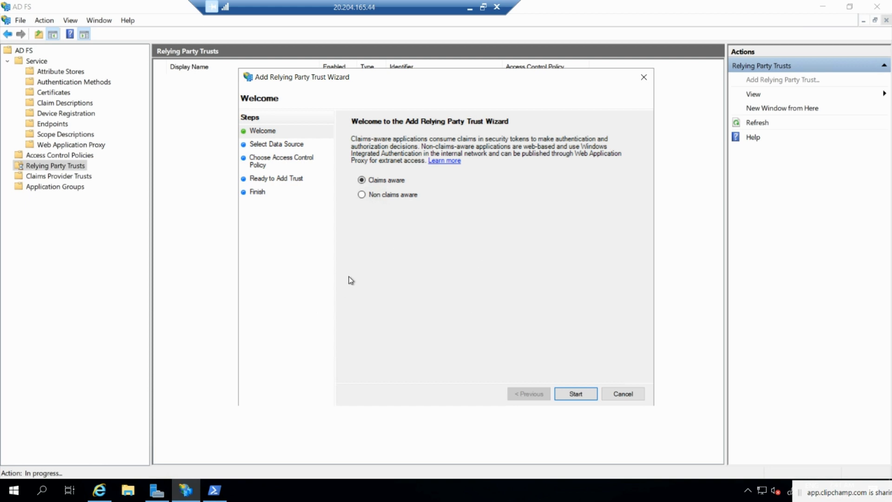
Switch to Internet Explorer and copy the AD FS federation metadata URL
{"action": "left_click", "coordinate": [95, 488]}
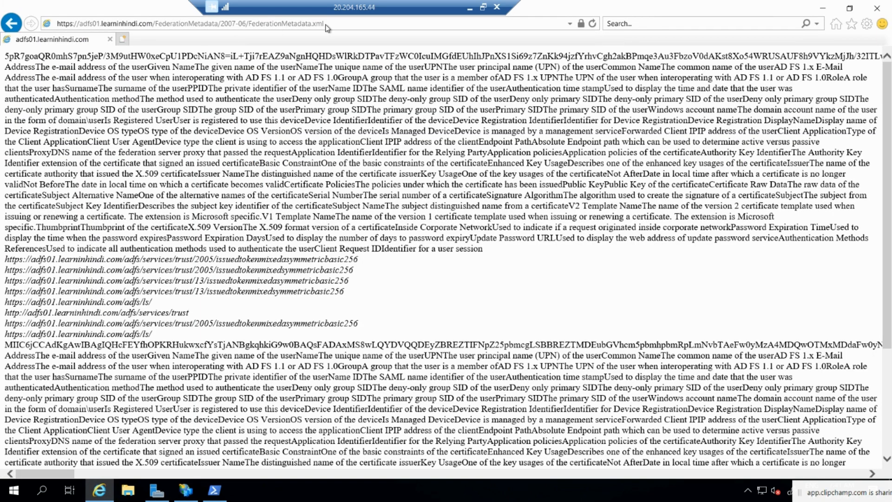
{"action": "left_click", "coordinate": [326, 24]}
{"action": "key", "text": "ctrl+c"}
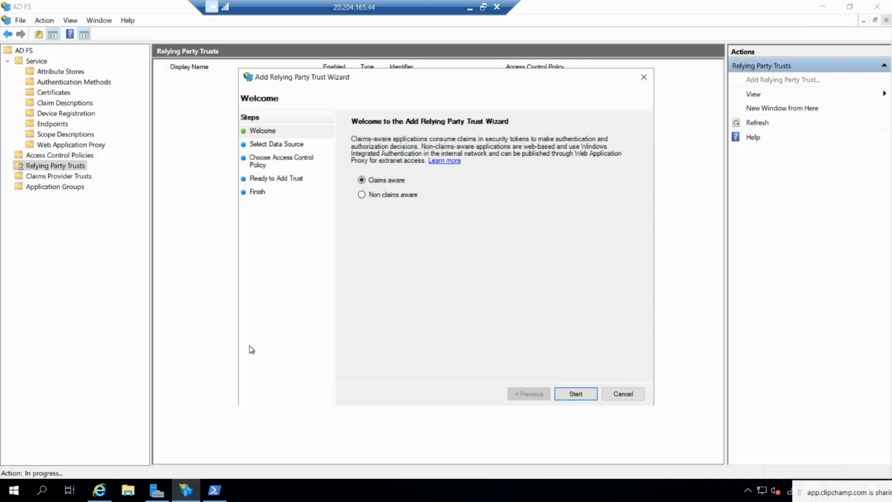
Return to AD FS and start the relying party trust wizard for a claims-aware application, reaching the federation metadata address
{"action": "left_click", "coordinate": [822, 8]}
{"action": "left_click", "coordinate": [576, 394]}
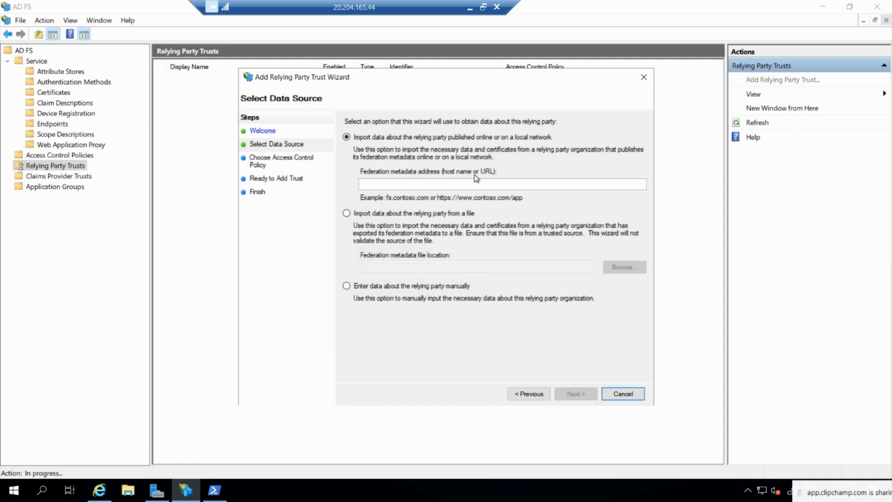
{"action": "left_click", "coordinate": [413, 184]}
Open Notepad and paste the copied federation metadata URL into the blank document
{"action": "key", "text": "super+r"}
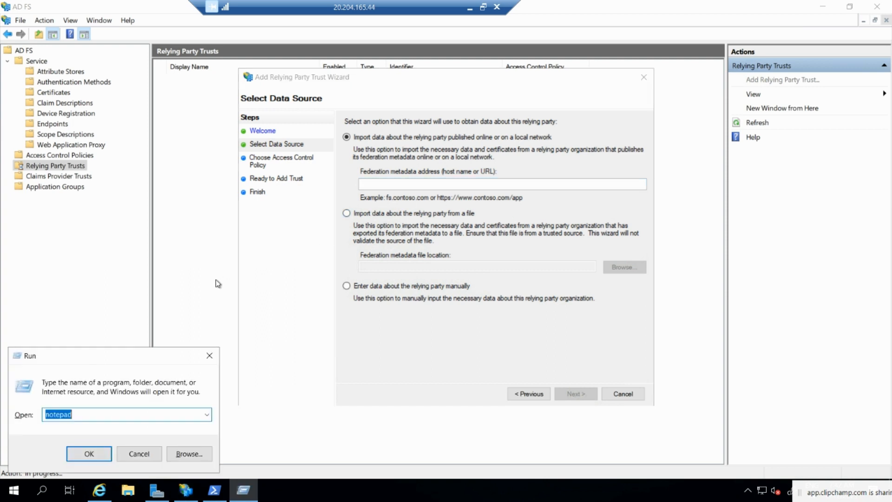
{"action": "key", "text": "Return"}
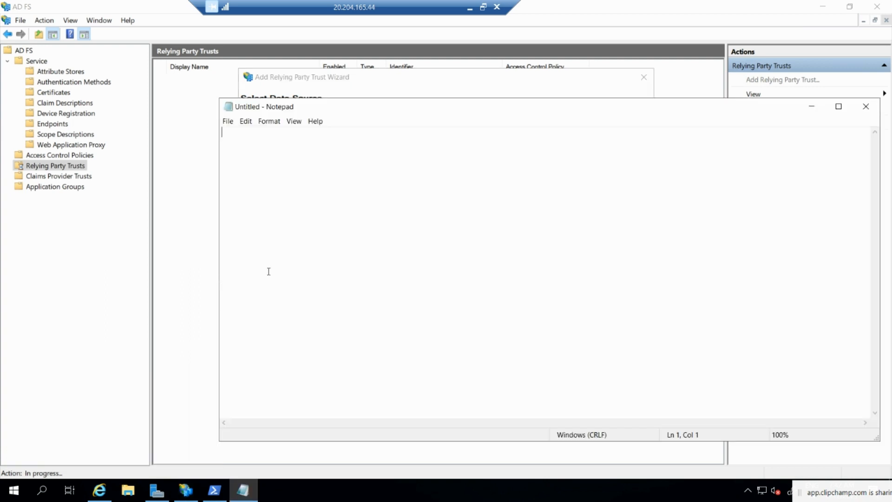
{"action": "key", "text": "ctrl+v"}
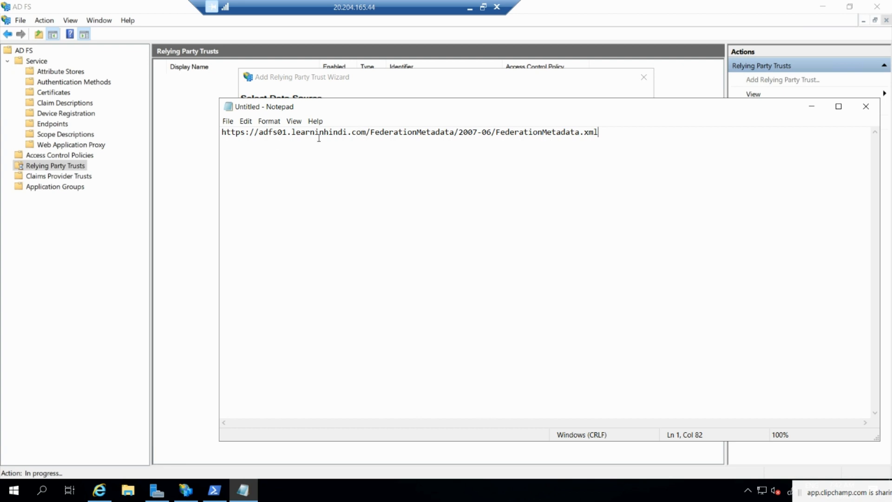
{"action": "left_click_drag", "start_coordinate": [287, 133], "coordinate": [259, 139]}
{"action": "type", "text": "web"}
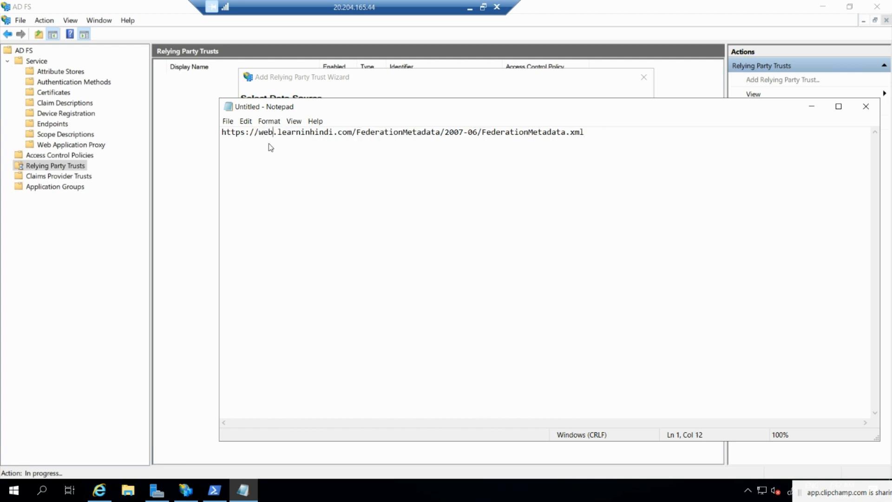
{"action": "key", "text": "Right"}
{"action": "key", "text": "Right"}
{"action": "key", "text": "Right"}
{"action": "key", "text": "Right"}
{"action": "key", "text": "Right"}
{"action": "key", "text": "Right"}
{"action": "key", "text": "Right"}
{"action": "key", "text": "Right"}
{"action": "key", "text": "Right"}
{"action": "key", "text": "Right"}
{"action": "key", "text": "Right"}
{"action": "key", "text": "Right"}
{"action": "key", "text": "Right"}
{"action": "key", "text": "Right"}
{"action": "key", "text": "Right"}
{"action": "key", "text": "Right"}
{"action": "key", "text": "Right"}
{"action": "key", "text": "Right"}
{"action": "type", "text": "web"}
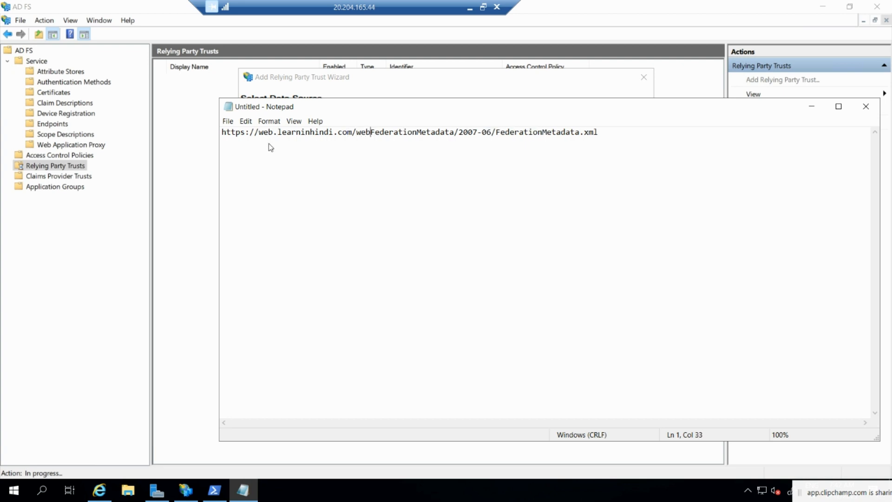
{"action": "type", "text": "/"}
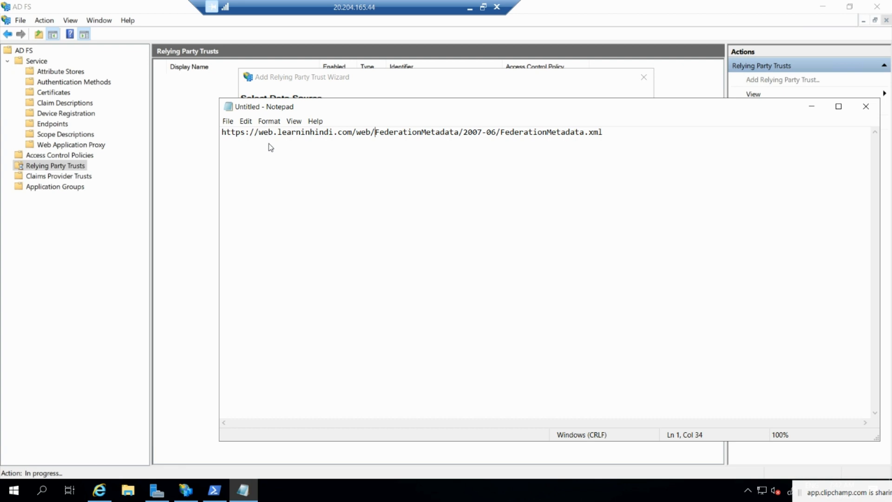
Copy the whole edited metadata URL from Notepad and return to the relying party trust wizard
{"action": "left_click_drag", "start_coordinate": [628, 133], "coordinate": [222, 134]}
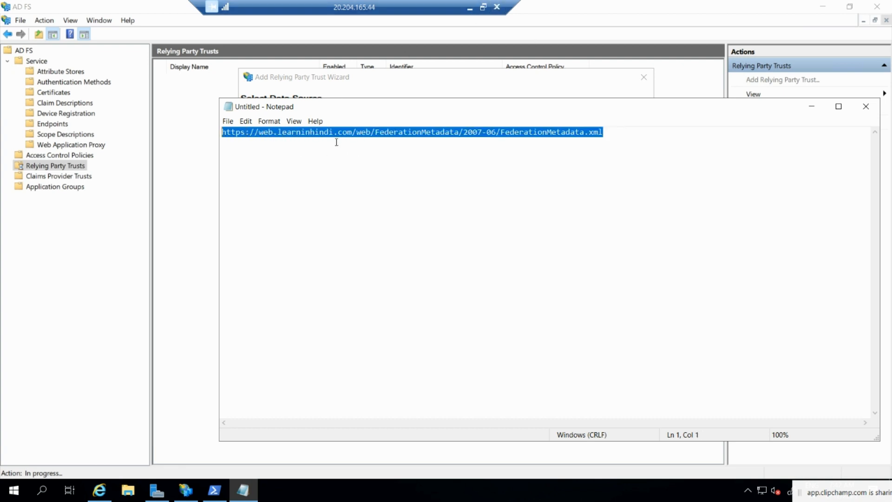
{"action": "left_click", "coordinate": [574, 146]}
{"action": "left_click_drag", "start_coordinate": [624, 138], "coordinate": [174, 138]}
{"action": "left_click_drag", "start_coordinate": [277, 134], "coordinate": [252, 134]}
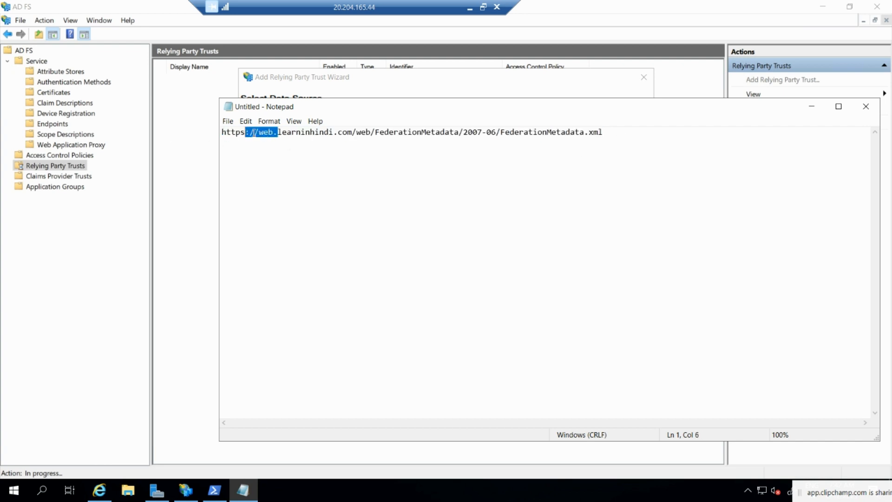
{"action": "left_click", "coordinate": [366, 132]}
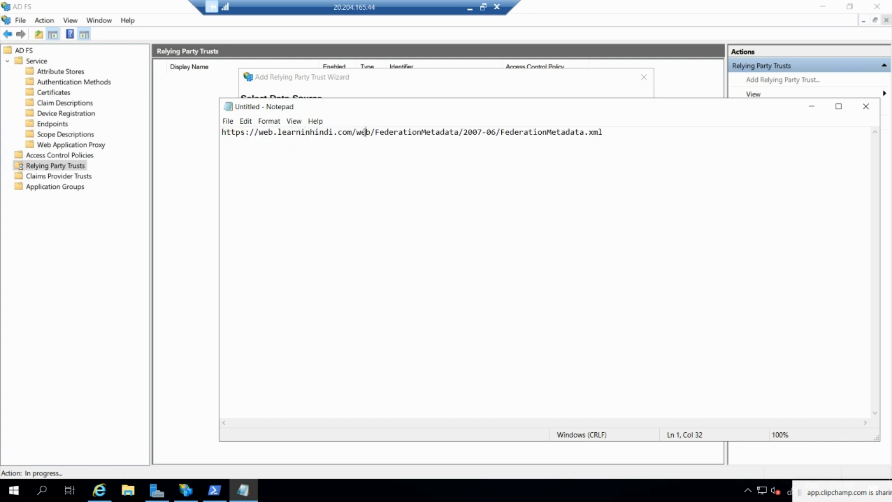
{"action": "left_click_drag", "start_coordinate": [366, 132], "coordinate": [221, 133]}
{"action": "left_click", "coordinate": [600, 135]}
{"action": "left_click_drag", "start_coordinate": [599, 135], "coordinate": [208, 135]}
{"action": "key", "text": "ctrl+c"}
{"action": "left_click", "coordinate": [426, 89]}
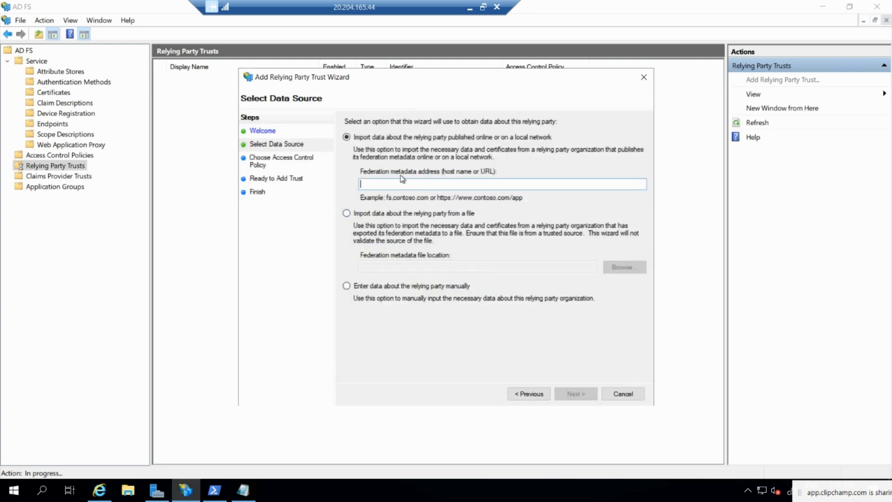
{"action": "left_click", "coordinate": [378, 215]}
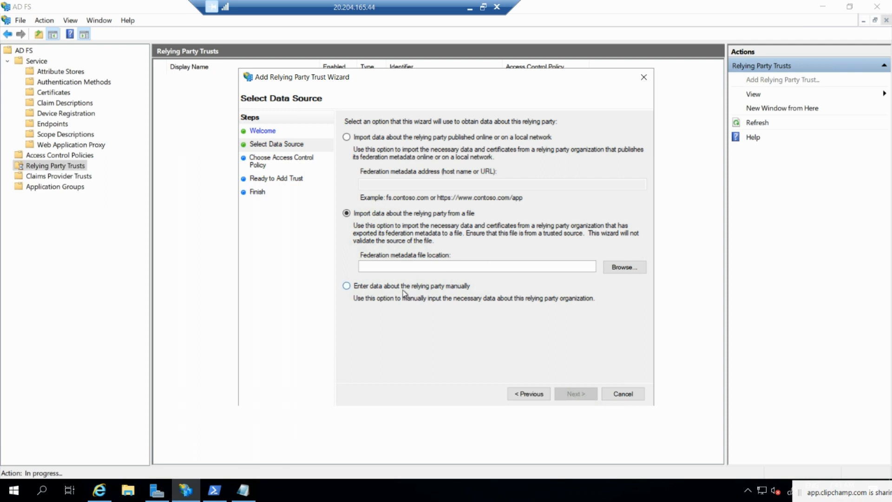
{"action": "left_click", "coordinate": [370, 286]}
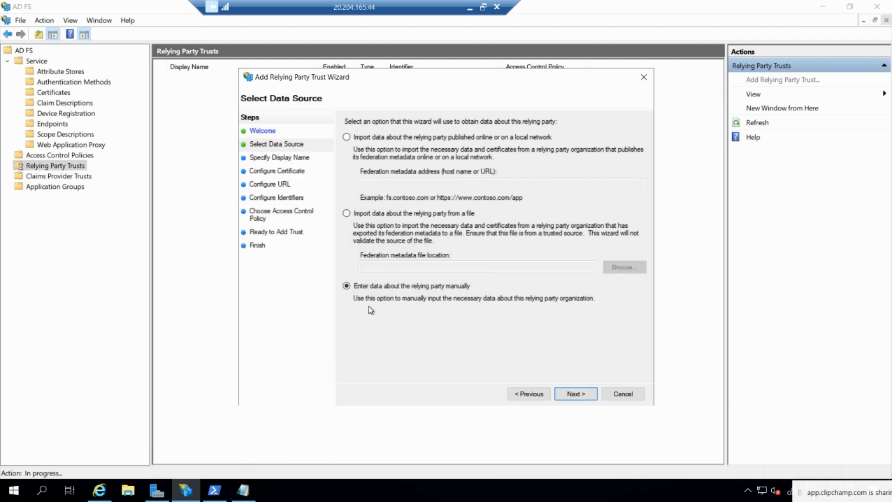
{"action": "left_click", "coordinate": [357, 137]}
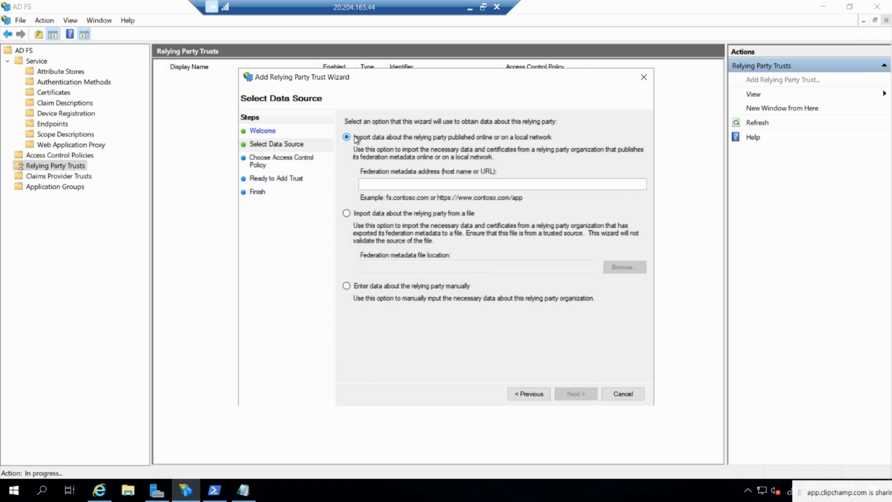
Import the relying party data from the copied web.learninhindi.com metadata URL and accept web.learninhindi.com as the display name
{"action": "left_click", "coordinate": [376, 184]}
{"action": "key", "text": "ctrl+v"}
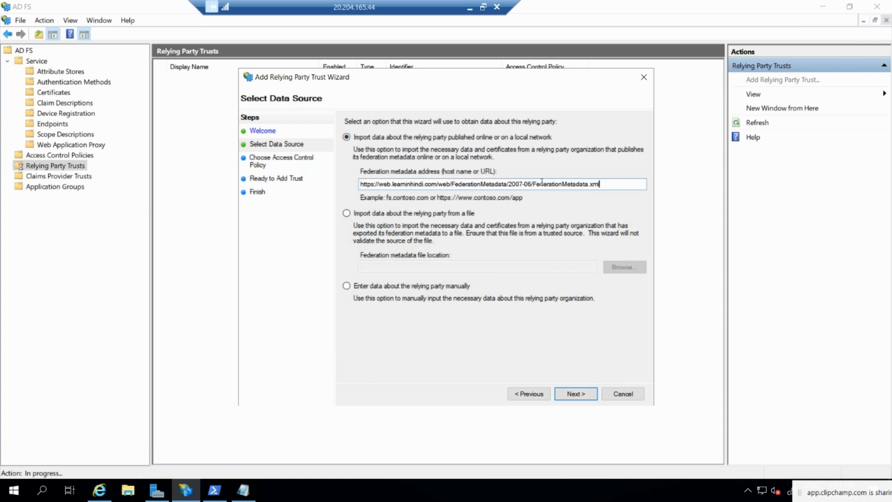
{"action": "left_click", "coordinate": [579, 398]}
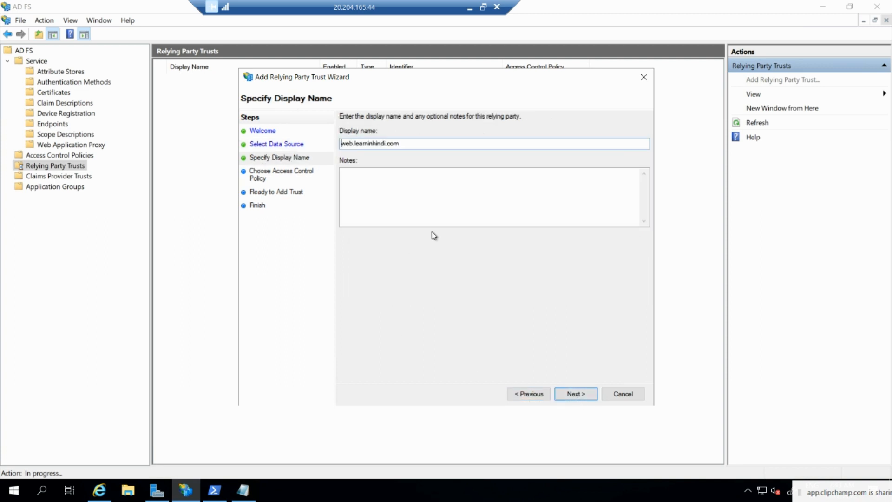
{"action": "left_click_drag", "start_coordinate": [406, 145], "coordinate": [322, 152]}
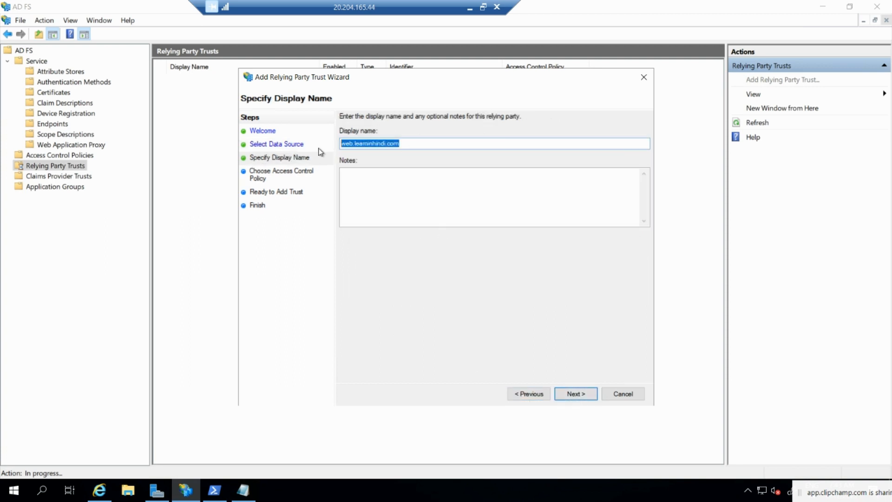
{"action": "left_click", "coordinate": [568, 398]}
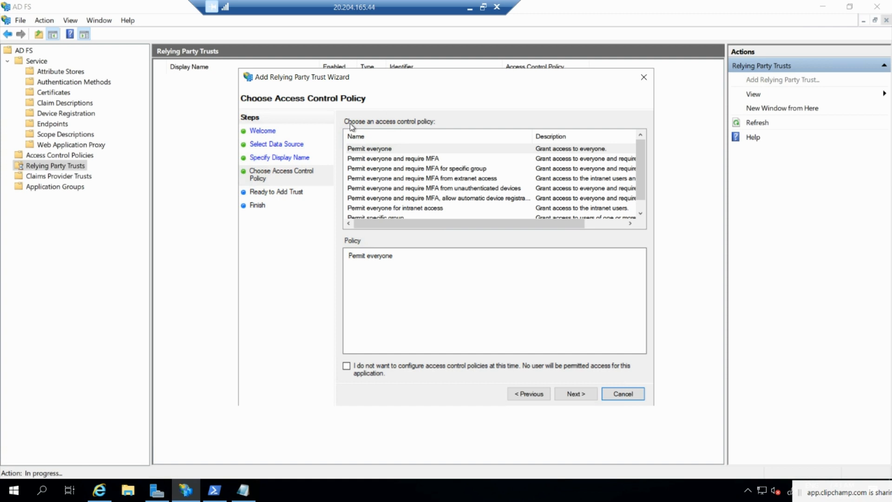
Try to continue with the Permit specific group access control policy without specifying a group
{"action": "left_click", "coordinate": [390, 148]}
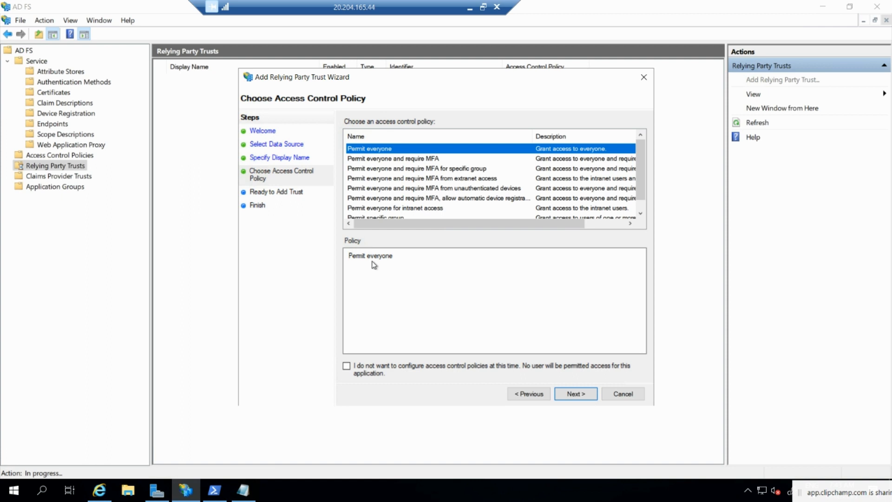
{"action": "left_click", "coordinate": [390, 162]}
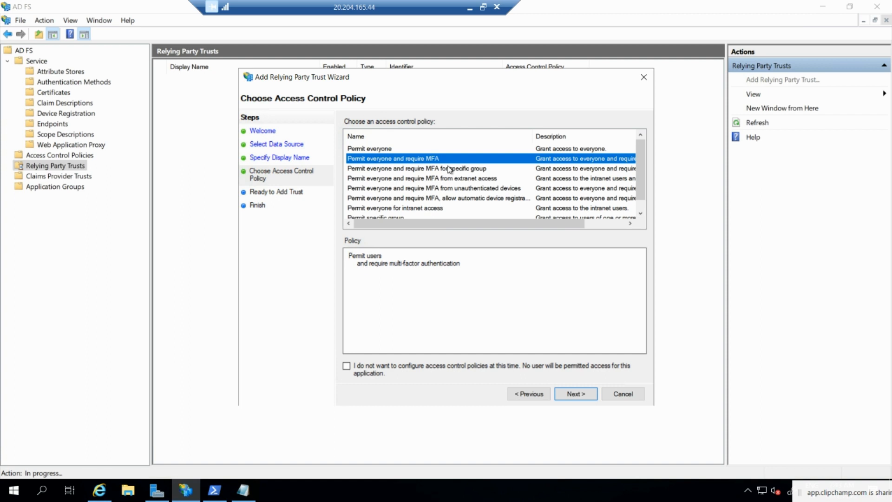
{"action": "scroll", "coordinate": [463, 183], "scroll_direction": "down", "scroll_amount": 1}
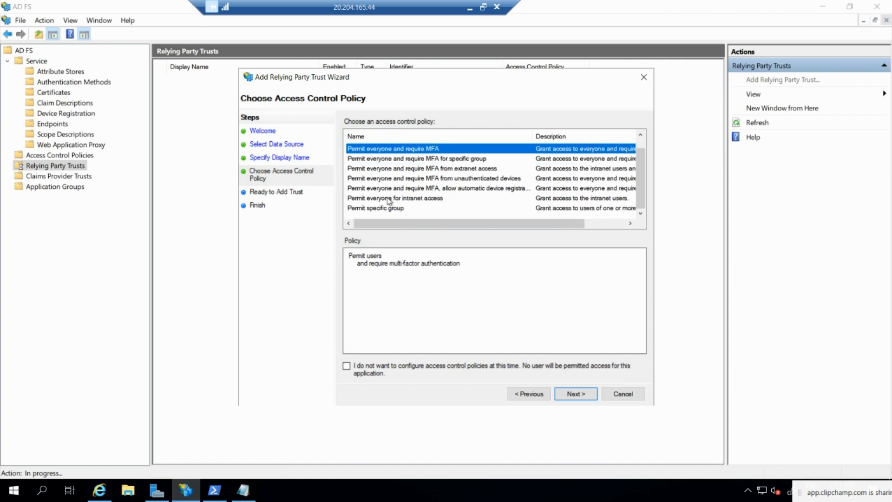
{"action": "left_click", "coordinate": [391, 209]}
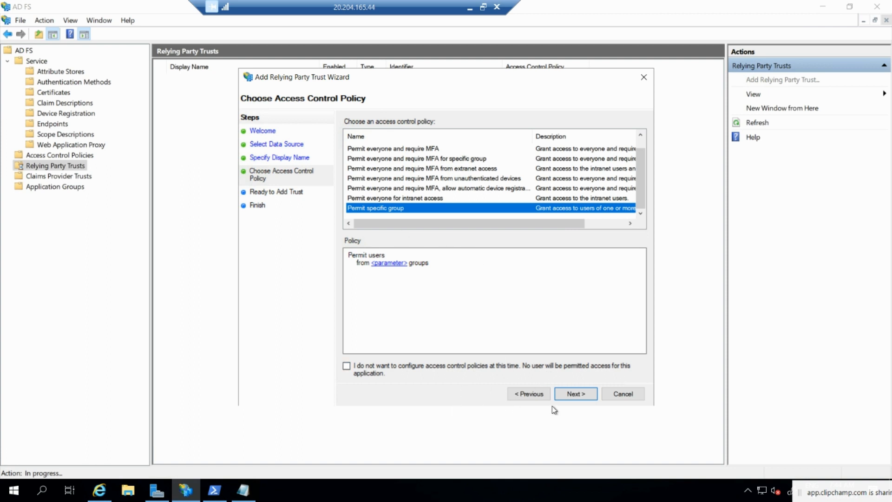
{"action": "left_click", "coordinate": [570, 397]}
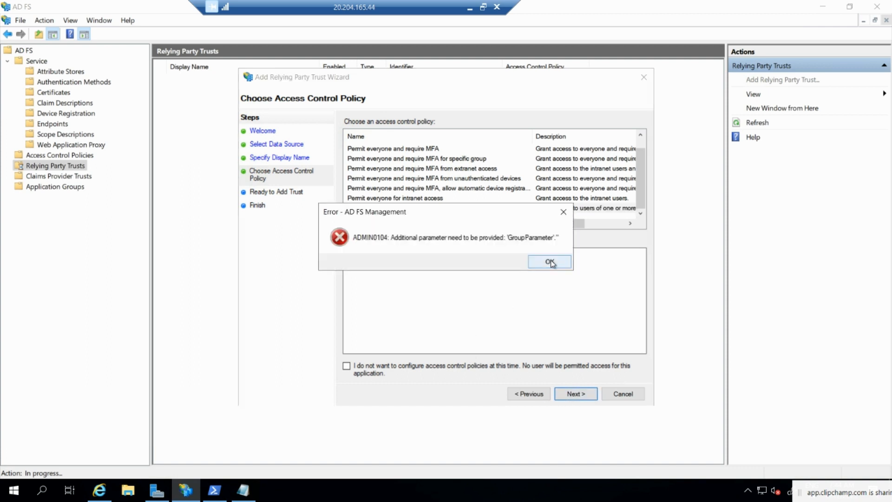
{"action": "left_click", "coordinate": [563, 211]}
Choose the Permit everyone access control policy and proceed to the trust settings review
{"action": "scroll", "coordinate": [418, 156], "scroll_direction": "up", "scroll_amount": 1}
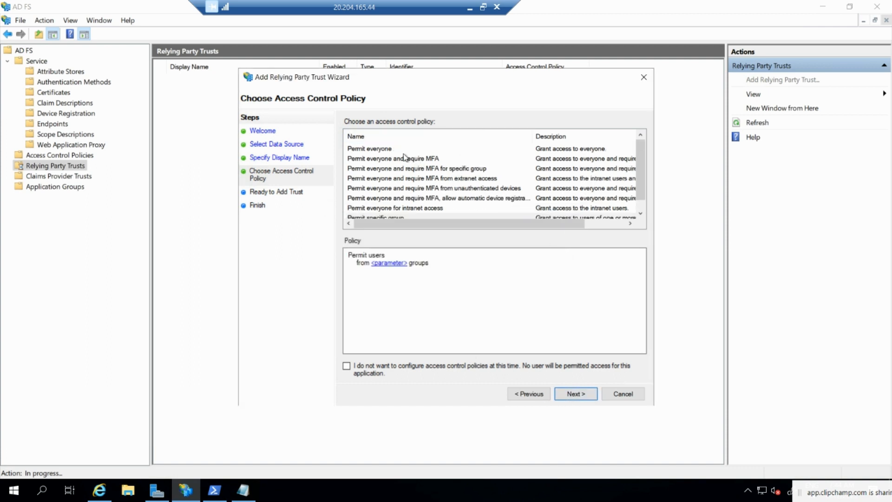
{"action": "left_click", "coordinate": [404, 149]}
{"action": "left_click", "coordinate": [581, 394]}
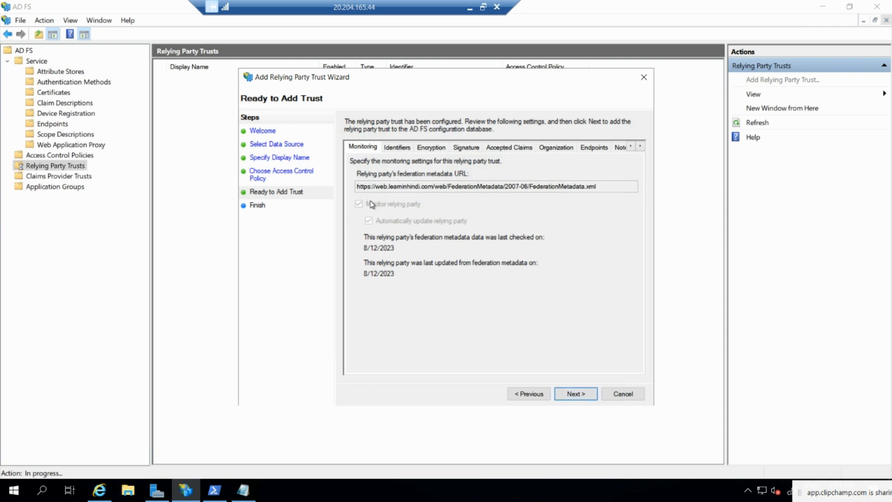
Review the new trust's identifiers, encryption, signature, accepted claims and endpoints settings
{"action": "left_click", "coordinate": [398, 147]}
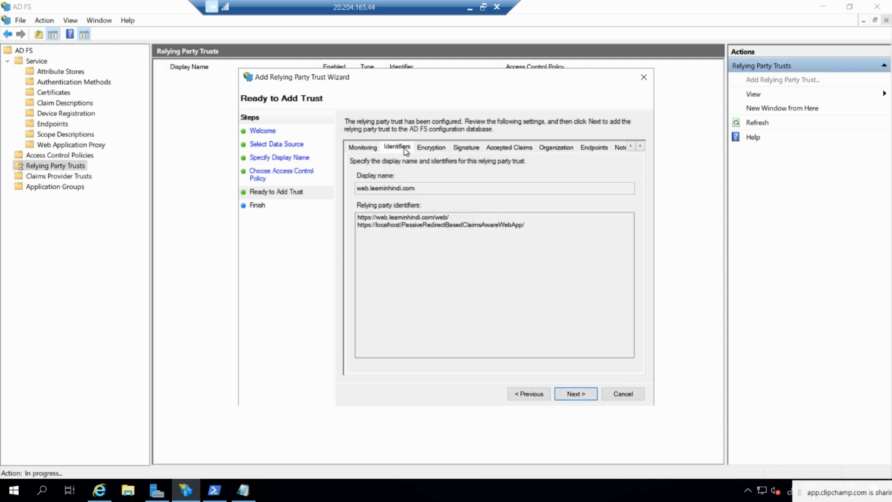
{"action": "left_click", "coordinate": [433, 148]}
{"action": "left_click", "coordinate": [398, 147]}
{"action": "left_click", "coordinate": [432, 148]}
{"action": "left_click", "coordinate": [465, 146]}
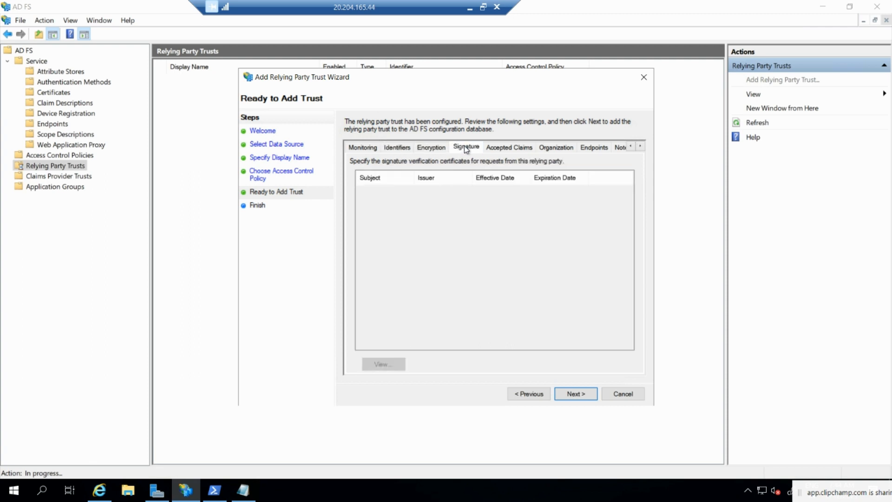
{"action": "left_click", "coordinate": [498, 147]}
{"action": "left_click", "coordinate": [594, 148]}
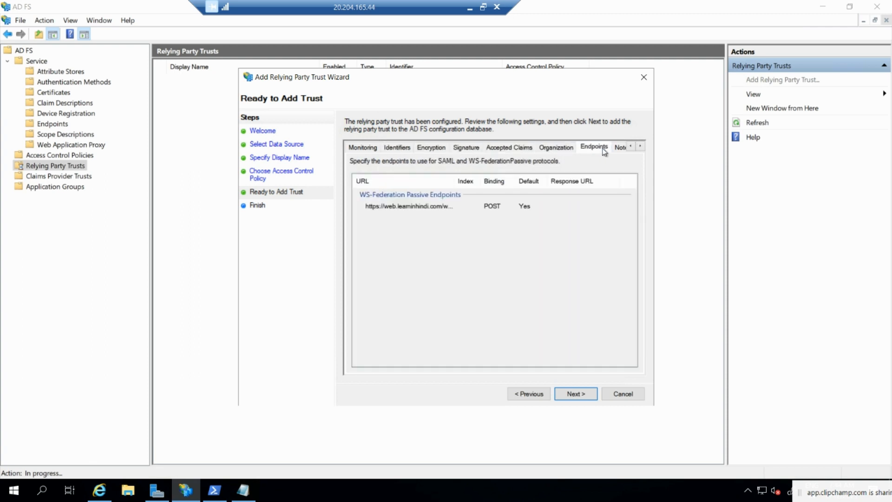
Add the relying party trust, finish the wizard and open the claim issuance policy for web.learninhindi.com
{"action": "left_click", "coordinate": [578, 394]}
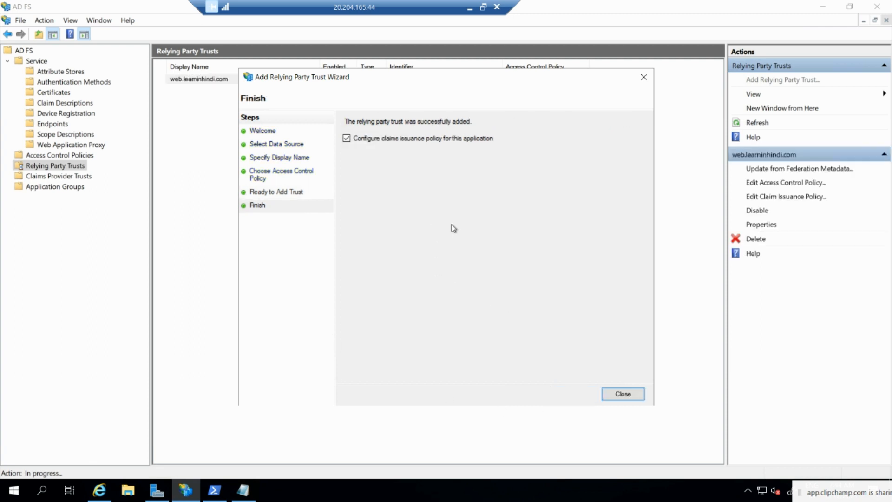
{"action": "left_click", "coordinate": [623, 394]}
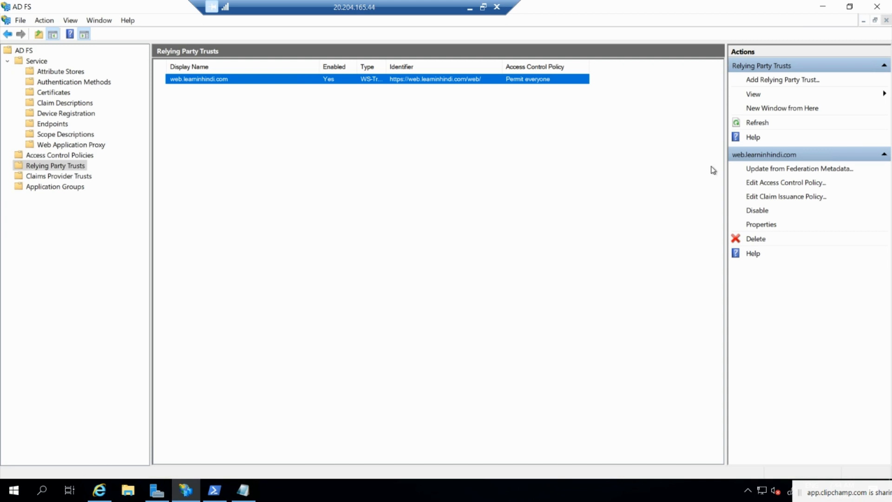
{"action": "left_click", "coordinate": [787, 199]}
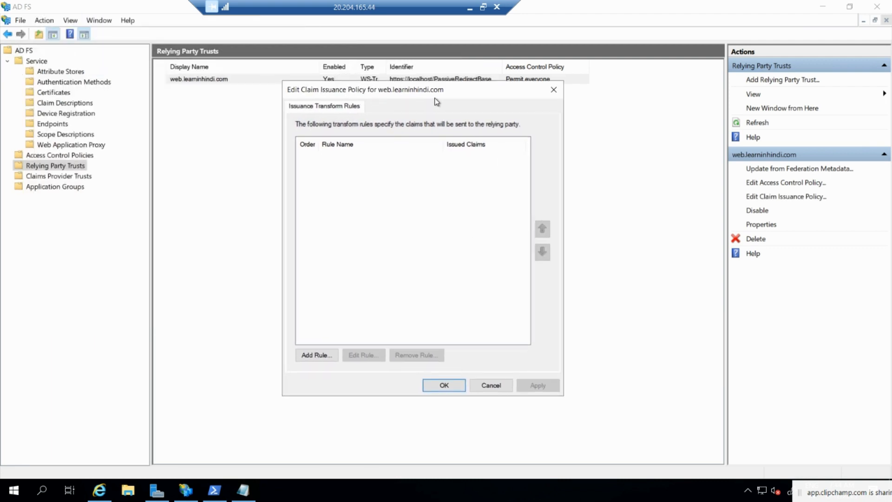
Start a new issuance transform rule based on the Send LDAP Attributes as Claims template
{"action": "left_click", "coordinate": [317, 356]}
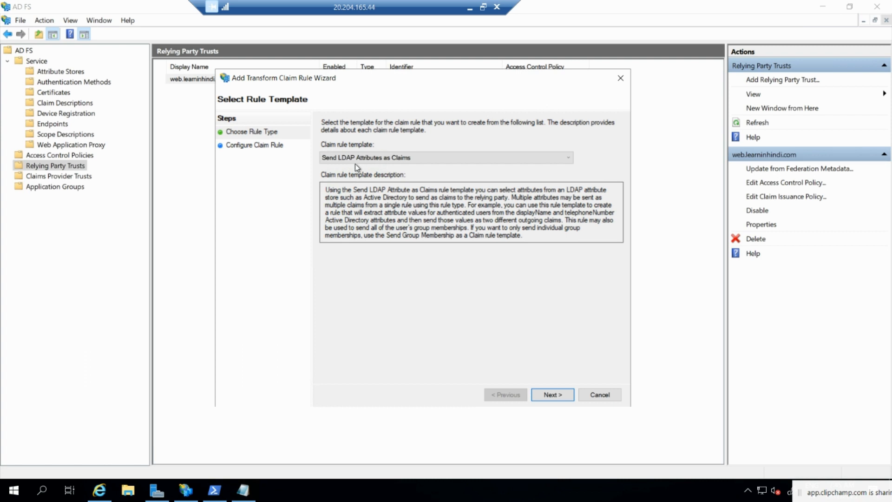
{"action": "left_click", "coordinate": [410, 158]}
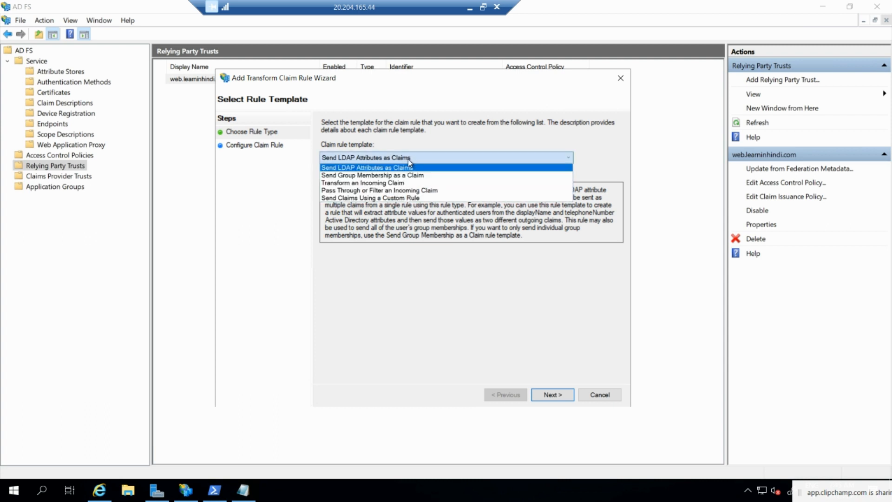
{"action": "left_click", "coordinate": [375, 169]}
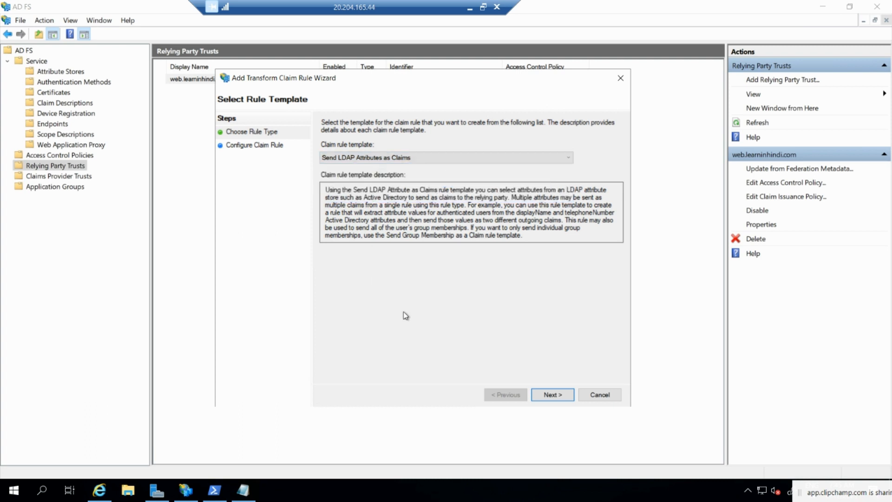
{"action": "left_click", "coordinate": [558, 395]}
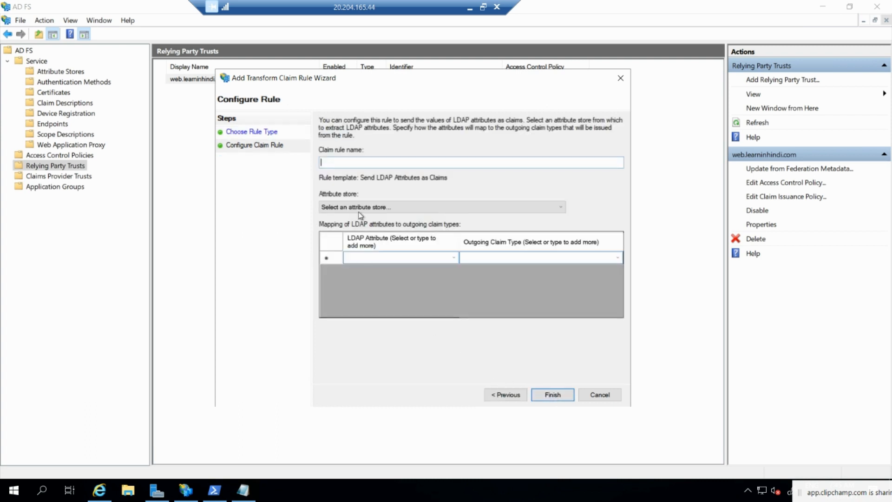
Name the claim rule "claim" and use Active Directory as its attribute store
{"action": "type", "text": "claim"}
{"action": "left_click", "coordinate": [387, 207]}
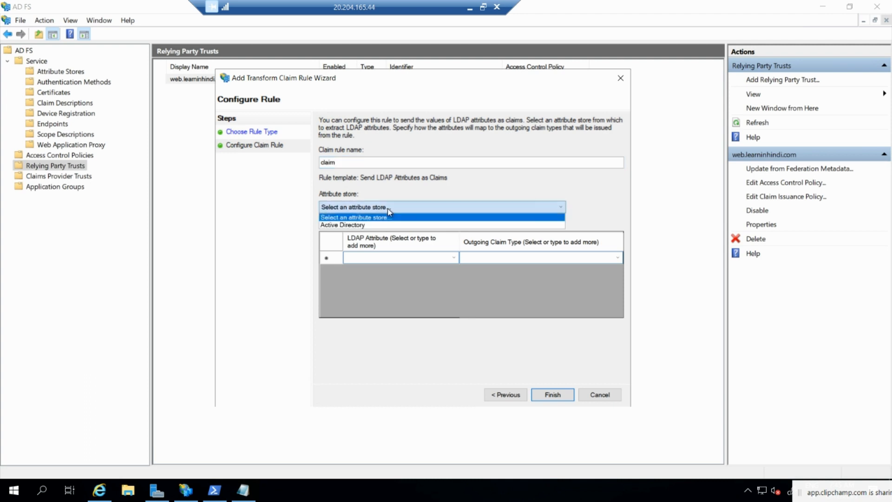
{"action": "left_click", "coordinate": [359, 225]}
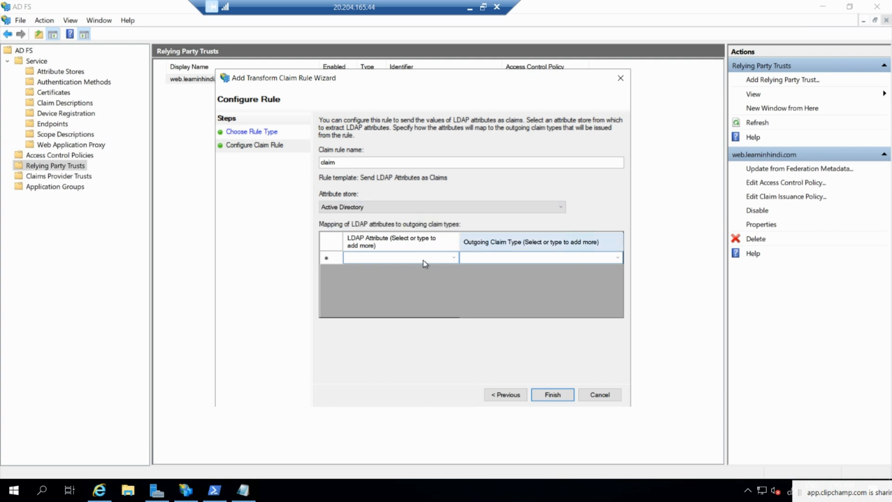
Map the Display-Name LDAP attribute to the Name outgoing claim type in the first mapping row
{"action": "left_click", "coordinate": [456, 259]}
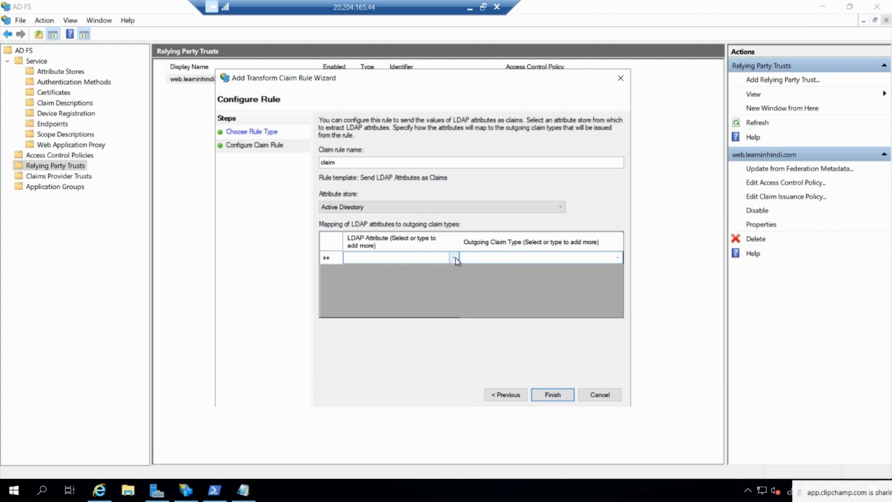
{"action": "left_click", "coordinate": [455, 259]}
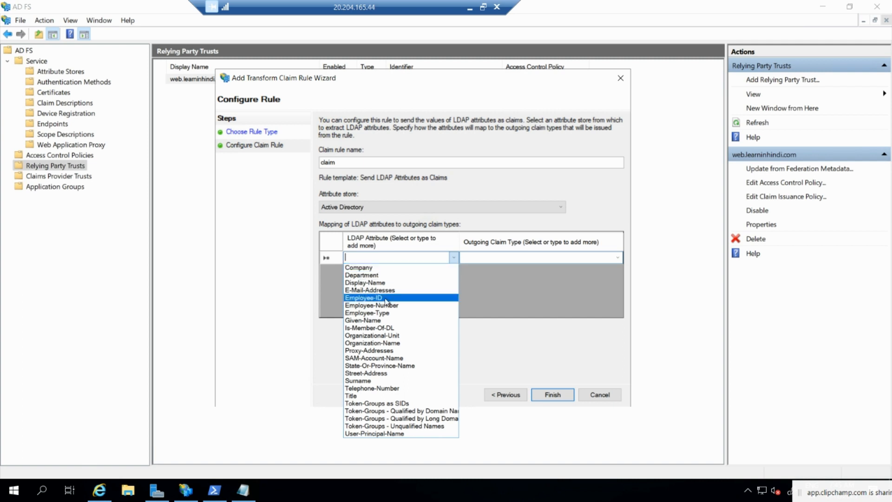
{"action": "left_click", "coordinate": [372, 282]}
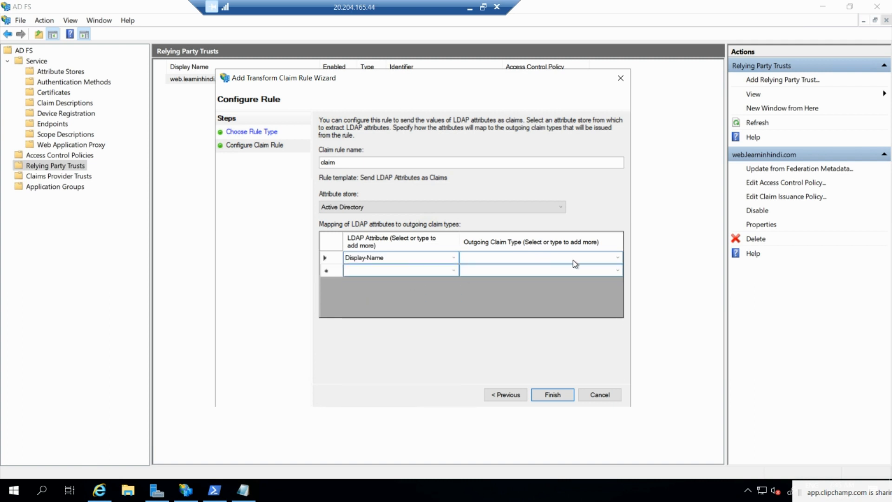
{"action": "left_click", "coordinate": [615, 260]}
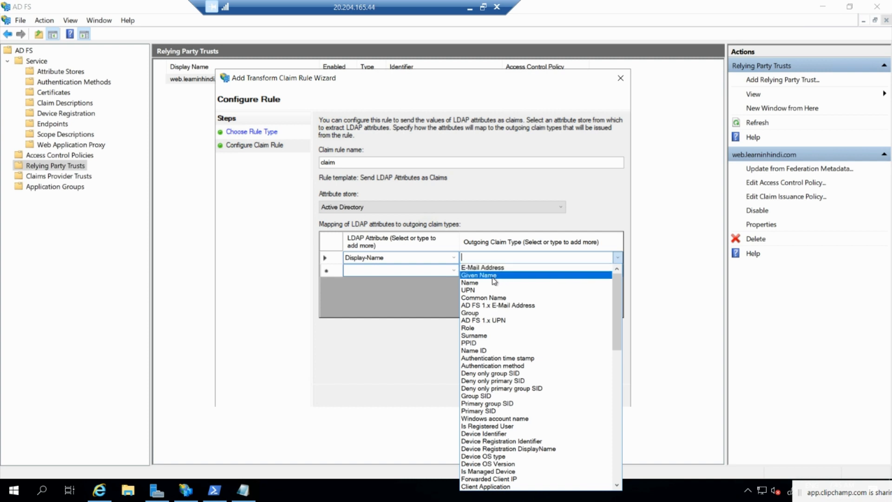
{"action": "left_click", "coordinate": [488, 284]}
Add a second mapping from the E-Mail-Addresses LDAP attribute to the Name outgoing claim type
{"action": "left_click", "coordinate": [455, 272]}
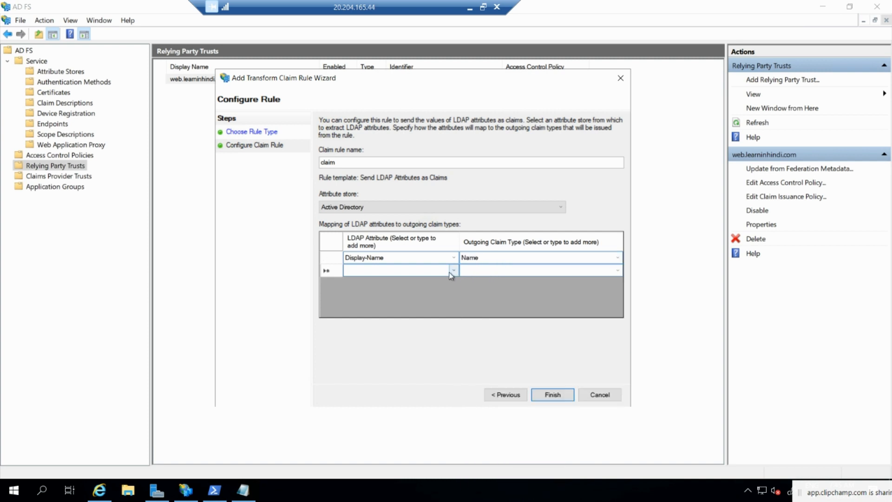
{"action": "left_click", "coordinate": [455, 271]}
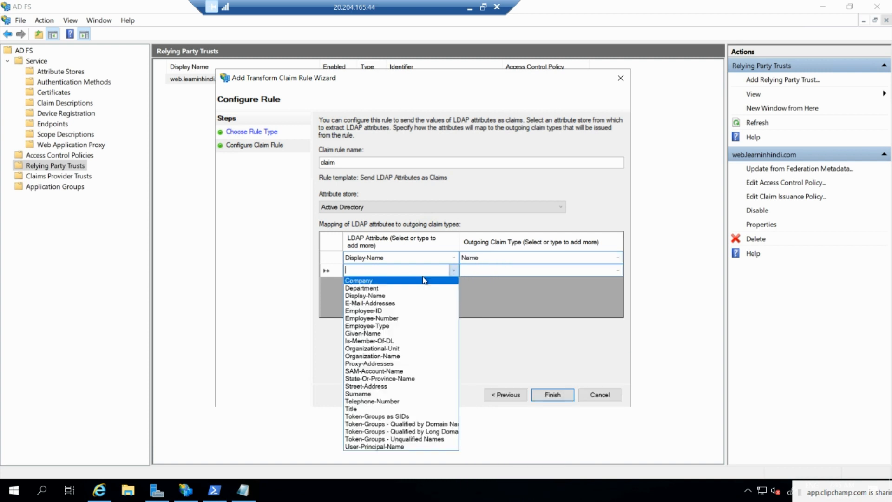
{"action": "left_click", "coordinate": [381, 304]}
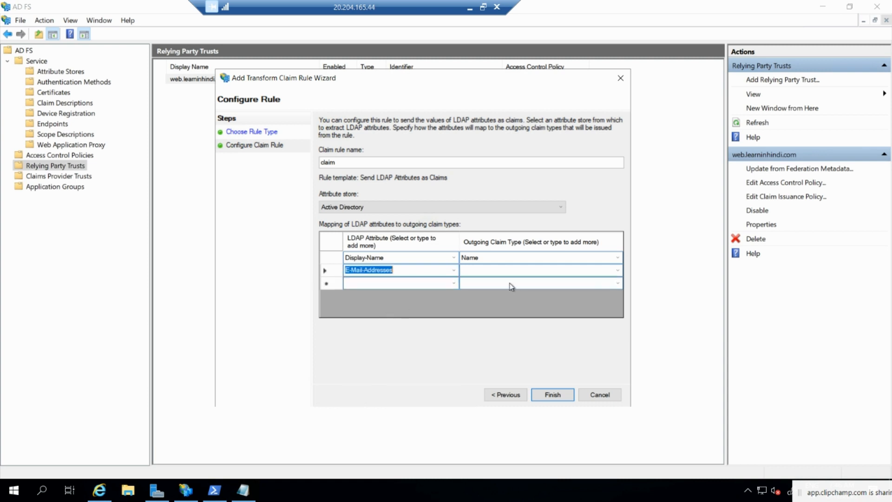
{"action": "left_click", "coordinate": [618, 271]}
{"action": "left_click", "coordinate": [618, 271]}
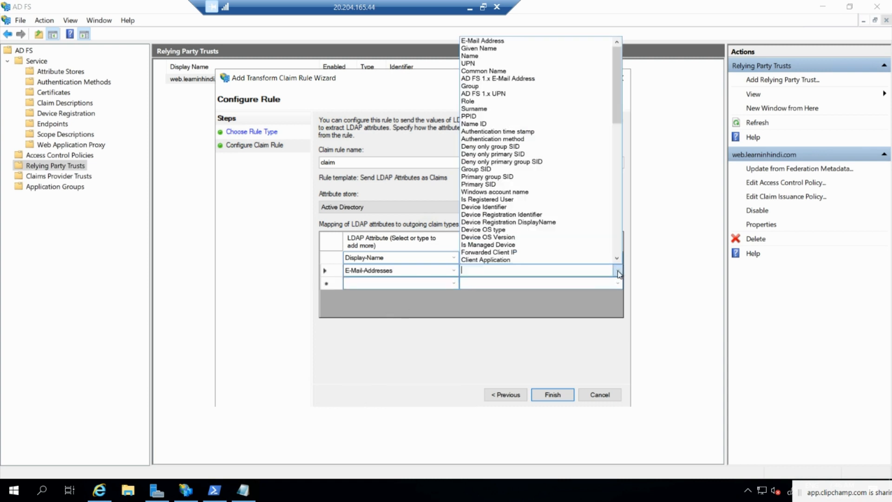
{"action": "left_click", "coordinate": [493, 56]}
Add a third mapping from the E-Mail-Addresses LDAP attribute to the E-Mail Address outgoing claim type
{"action": "left_click", "coordinate": [455, 285]}
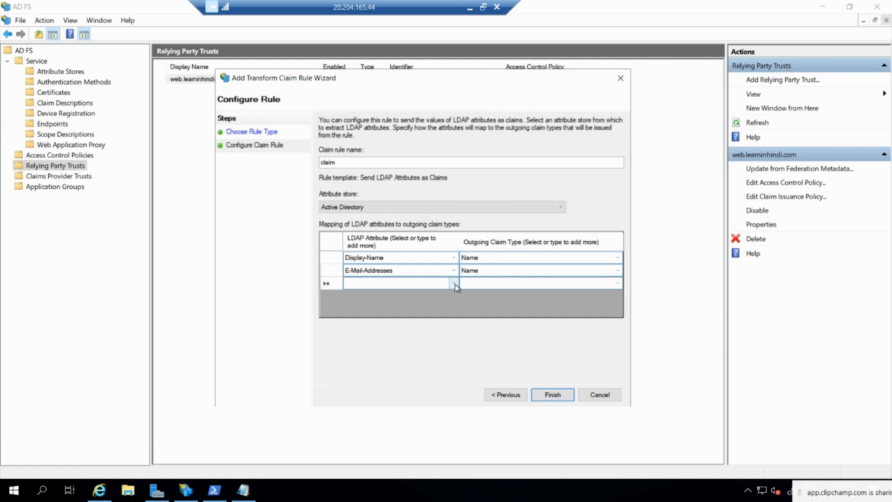
{"action": "left_click", "coordinate": [454, 284]}
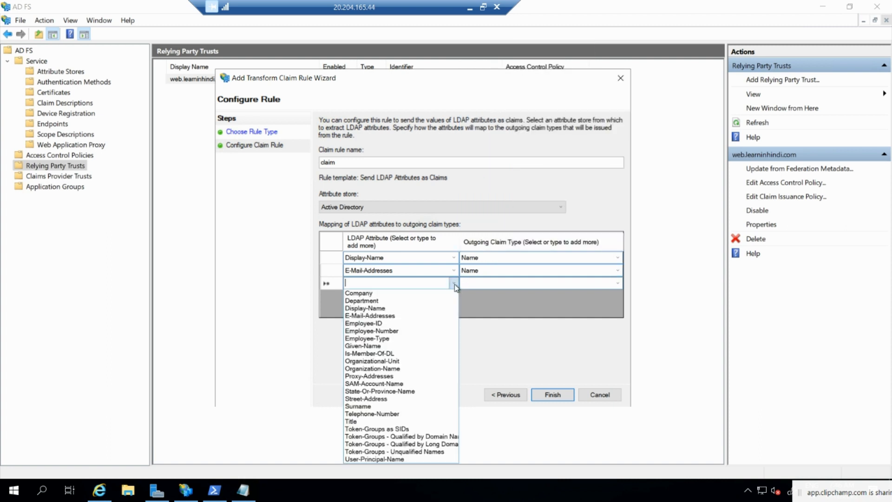
{"action": "left_click", "coordinate": [367, 317]}
{"action": "left_click", "coordinate": [617, 283]}
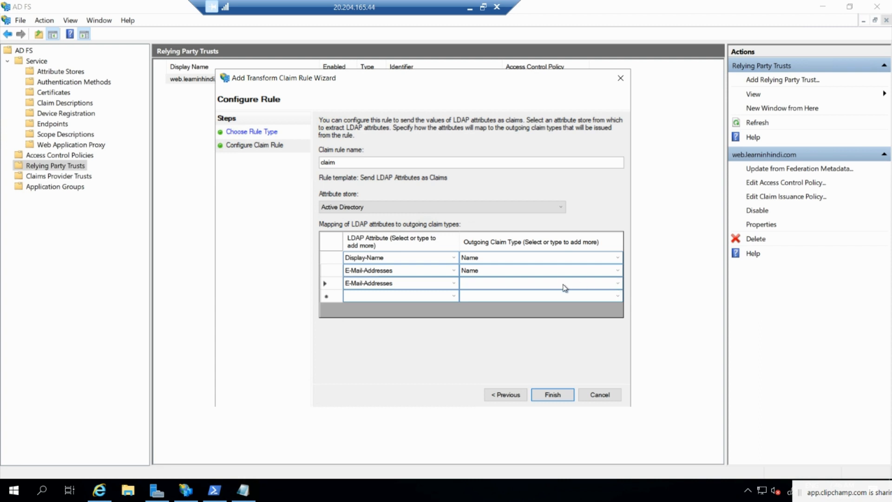
{"action": "left_click", "coordinate": [618, 284]}
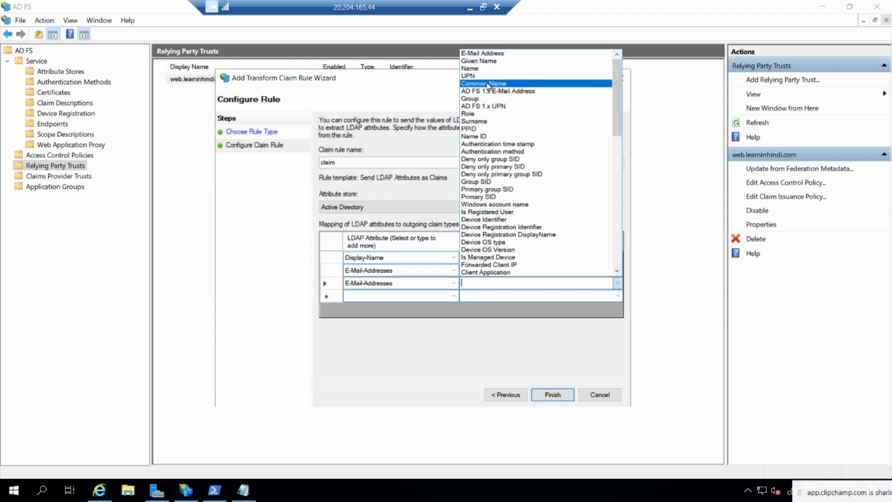
{"action": "left_click", "coordinate": [493, 54]}
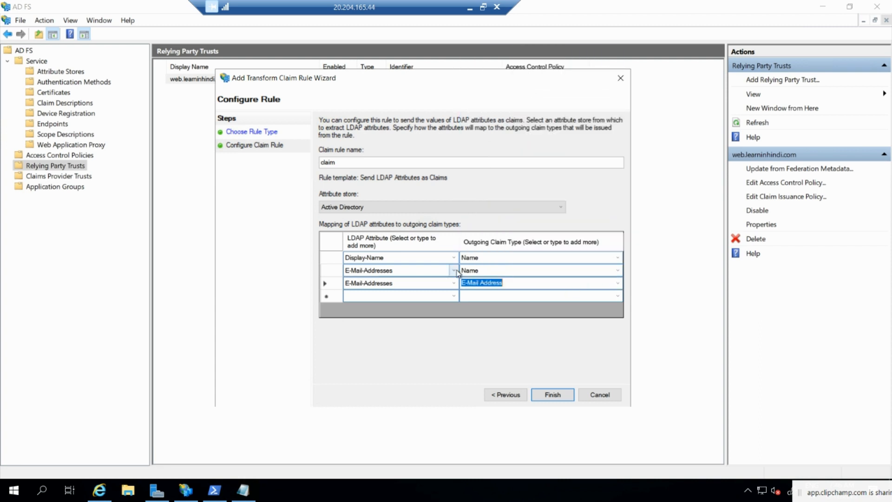
Add a fourth mapping from the User-Principal-Name LDAP attribute to the UPN outgoing claim type
{"action": "left_click", "coordinate": [456, 298]}
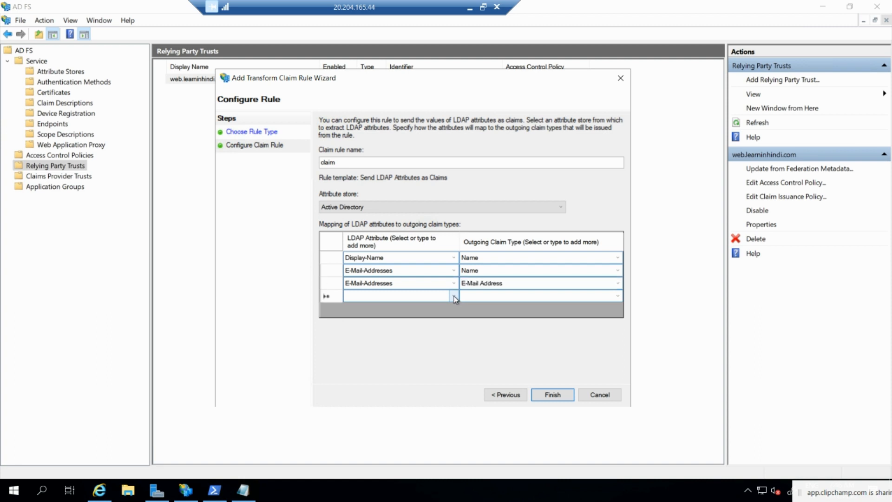
{"action": "left_click", "coordinate": [454, 297]}
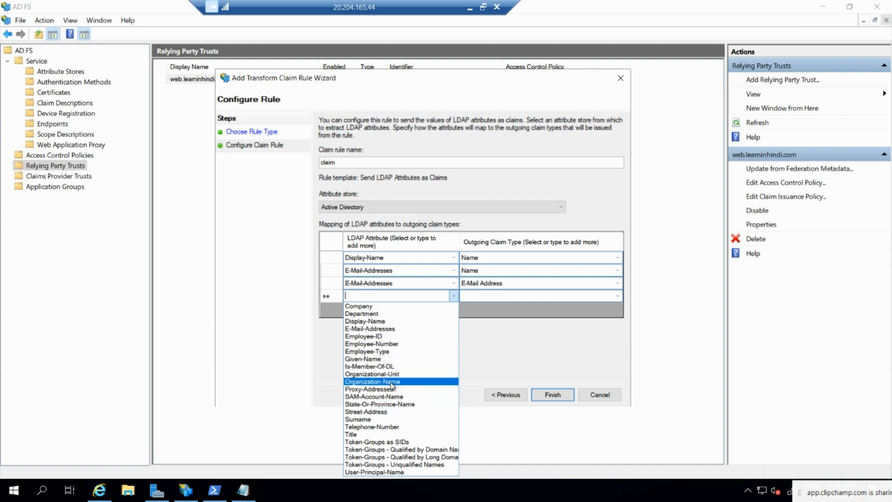
{"action": "left_click", "coordinate": [384, 471]}
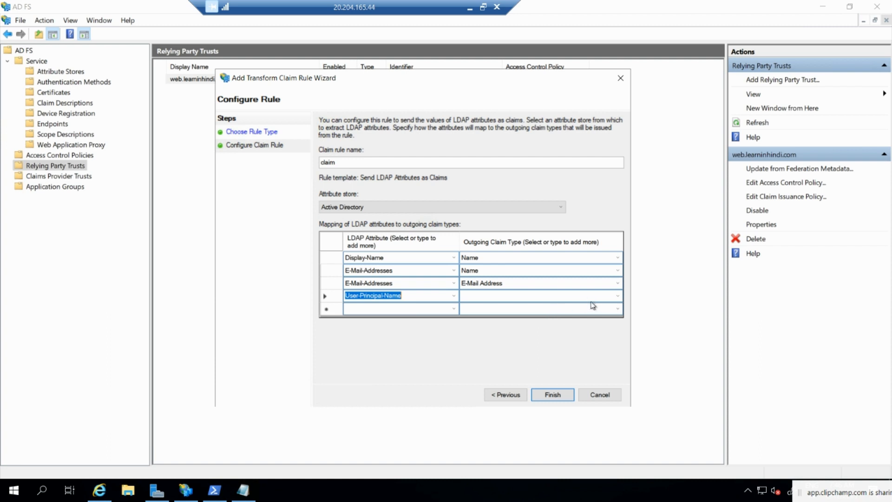
{"action": "left_click", "coordinate": [616, 298]}
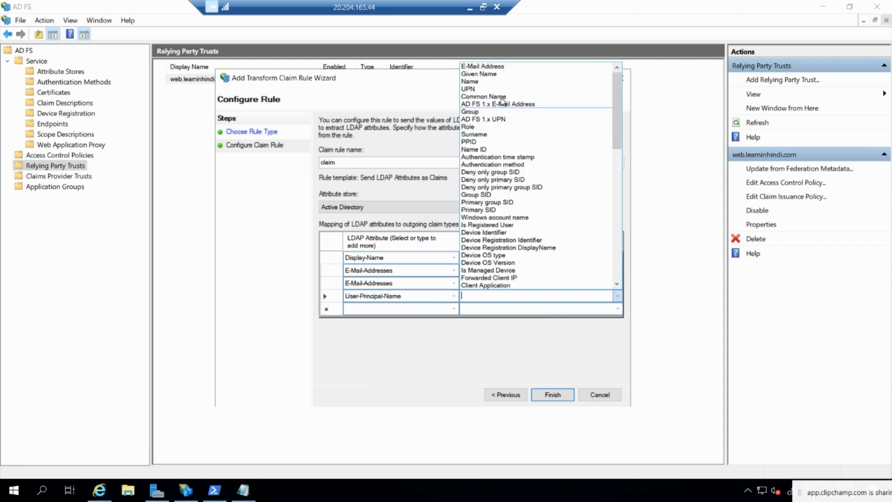
{"action": "left_click", "coordinate": [488, 88]}
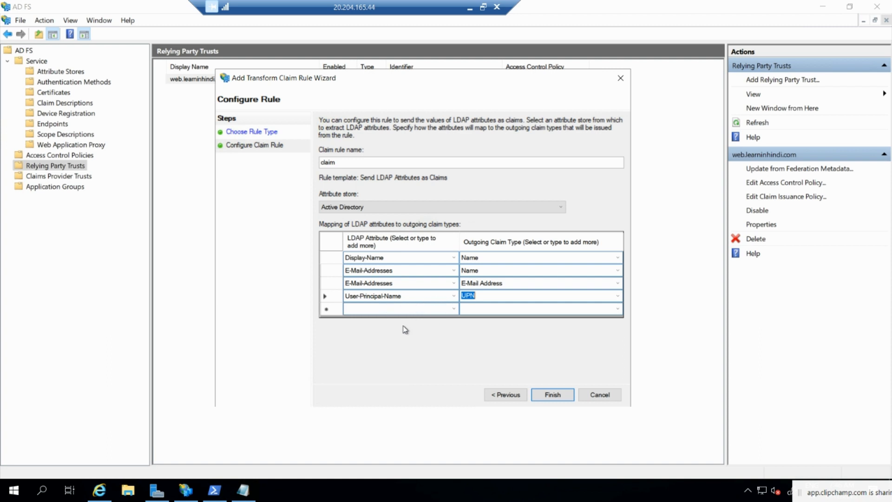
Finish the claim rule, apply it to the web.learninhindi.com issuance policy and close the policy editor
{"action": "left_click", "coordinate": [555, 396]}
{"action": "left_click", "coordinate": [536, 385]}
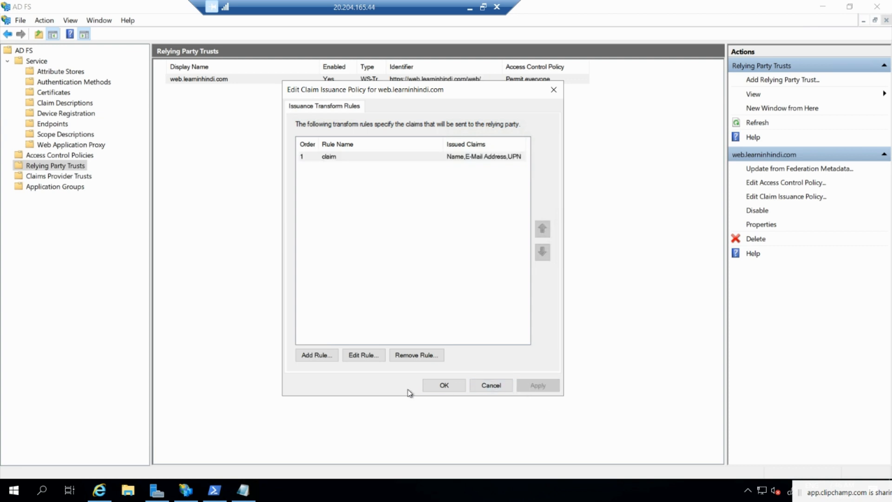
{"action": "left_click", "coordinate": [438, 386]}
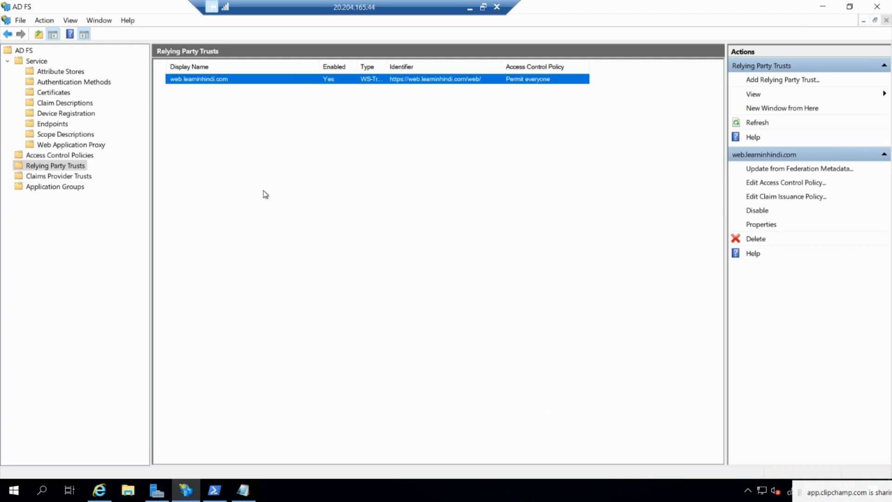
Switch to Internet Explorer and open a new browser tab beside the federation metadata page
{"action": "left_click", "coordinate": [100, 496]}
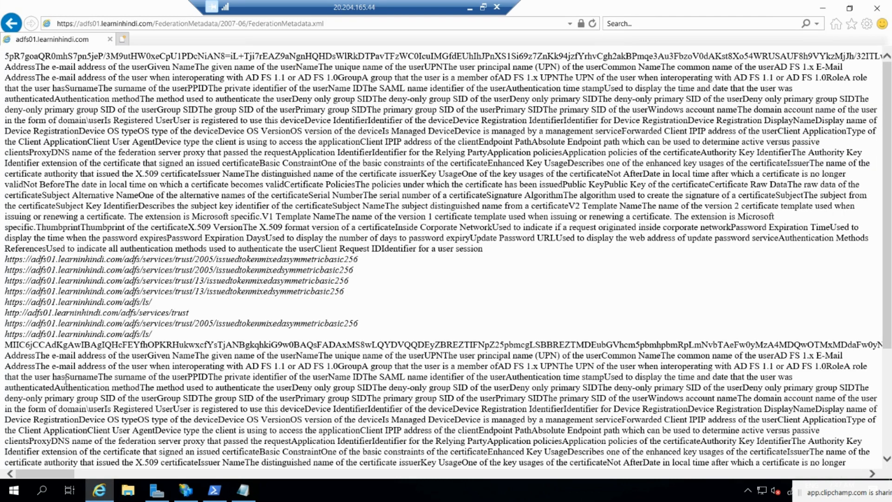
{"action": "left_click", "coordinate": [122, 39]}
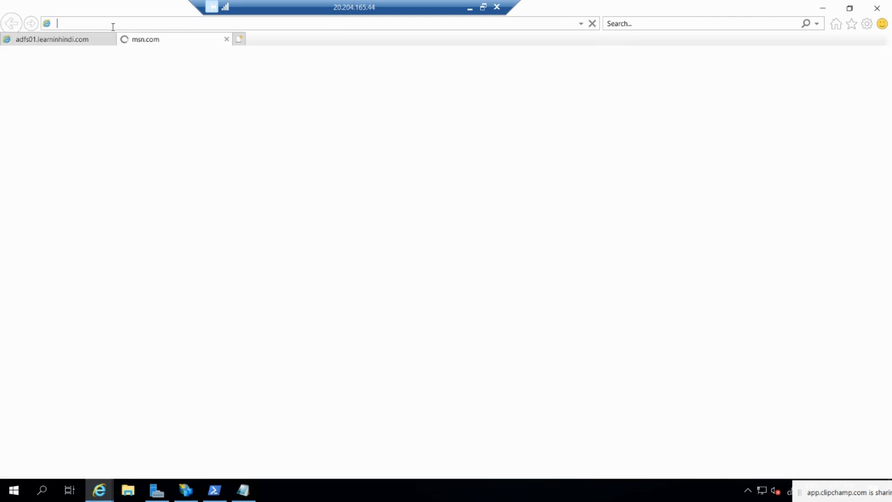